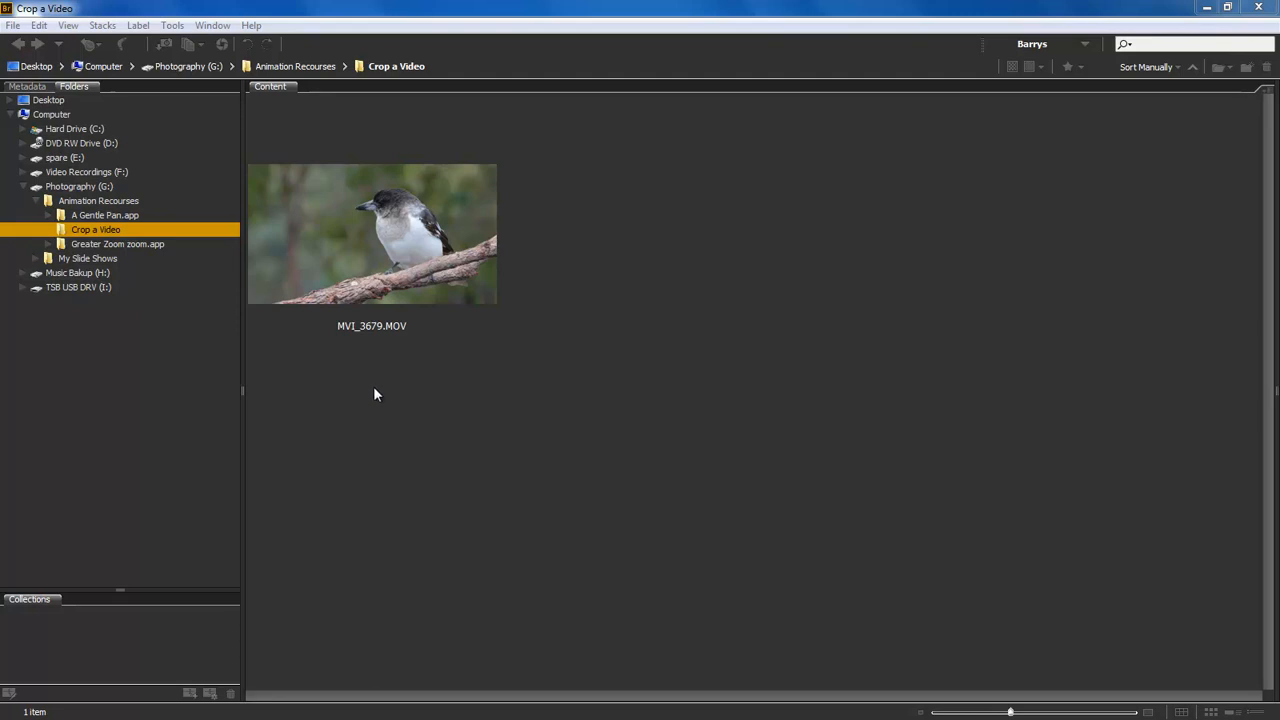
Step: Select the MVI_3679.MOV clip in Bridge and bring up its Open With list showing Adobe Photoshop CC 2015.5
left_click(378, 232)
right_click(380, 231)
mouse_move(425, 258)
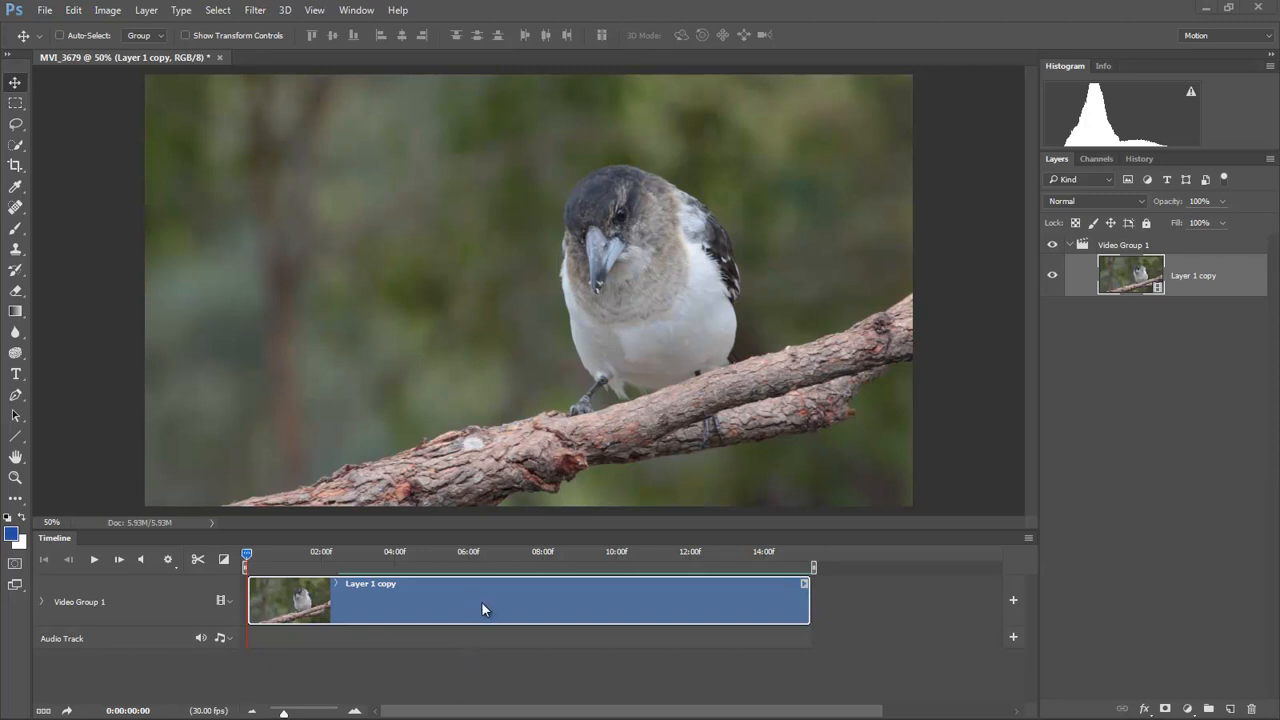
Step: Crop the video with cleared W/H presets, trimming both sides to a narrow portrait frame around the bird
left_click(14, 168)
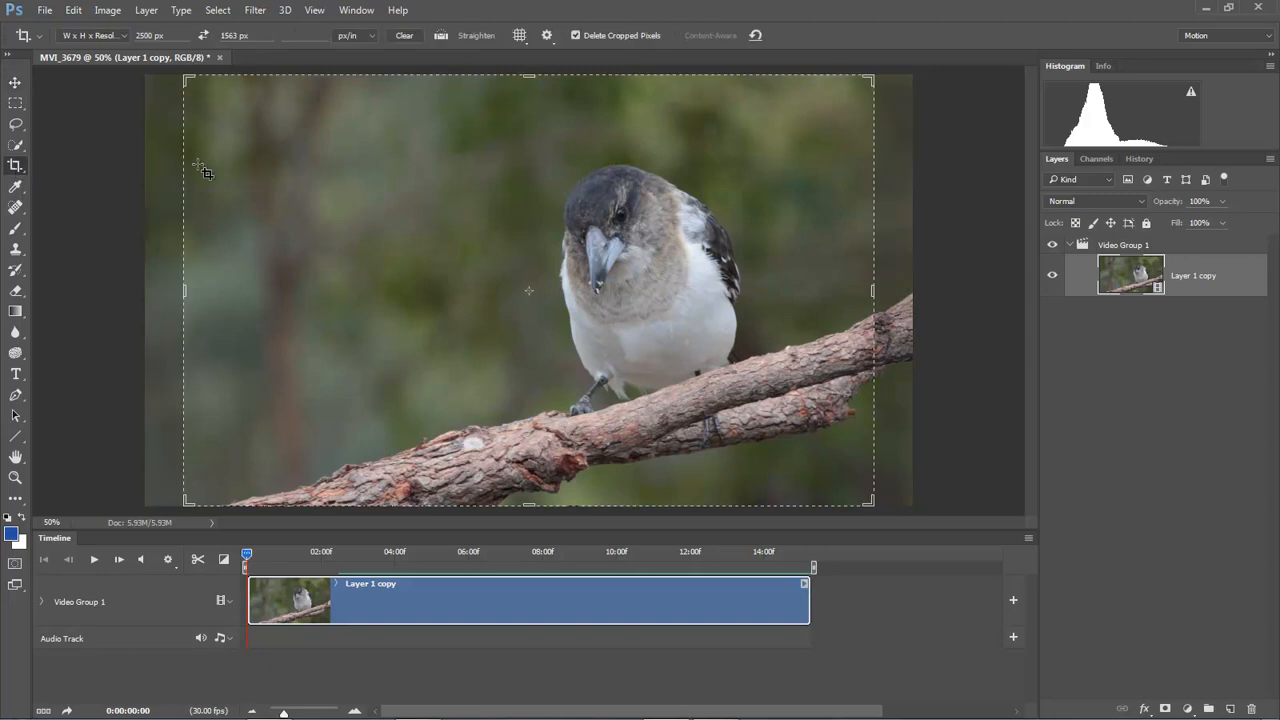
left_click(441, 244)
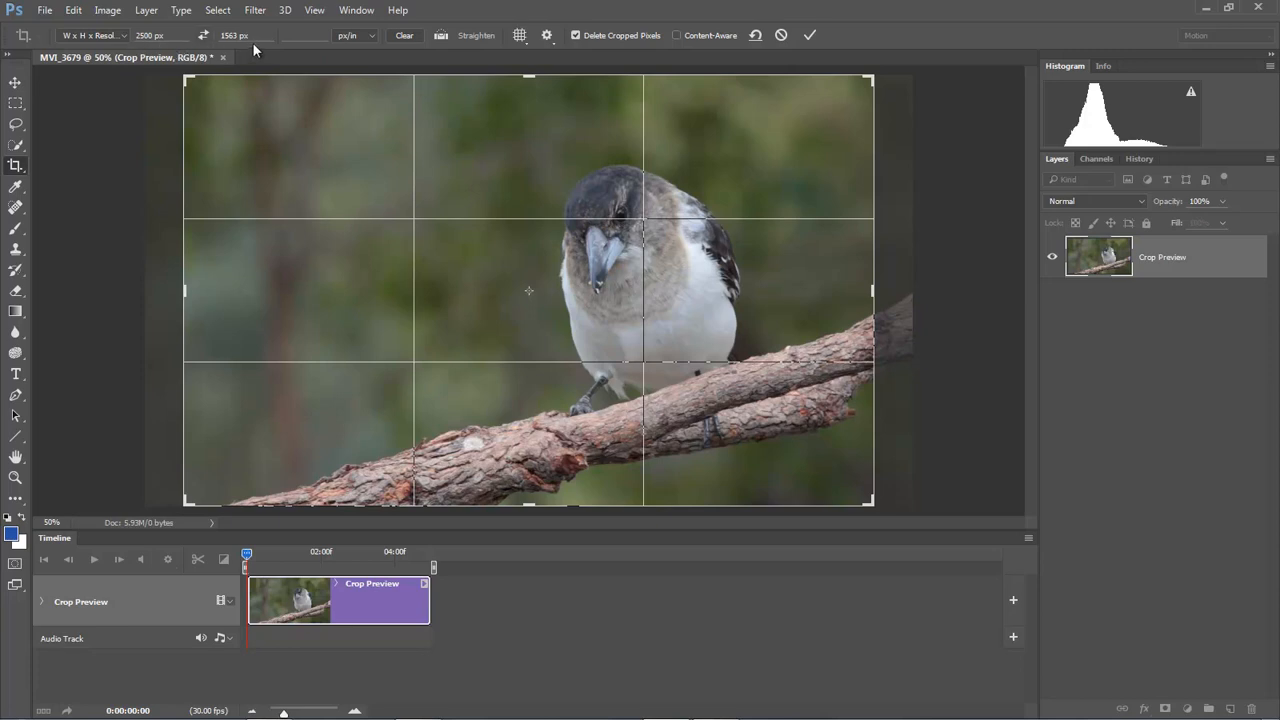
left_click(405, 36)
left_click_drag(186, 291, 322, 304)
left_click_drag(737, 290, 695, 292)
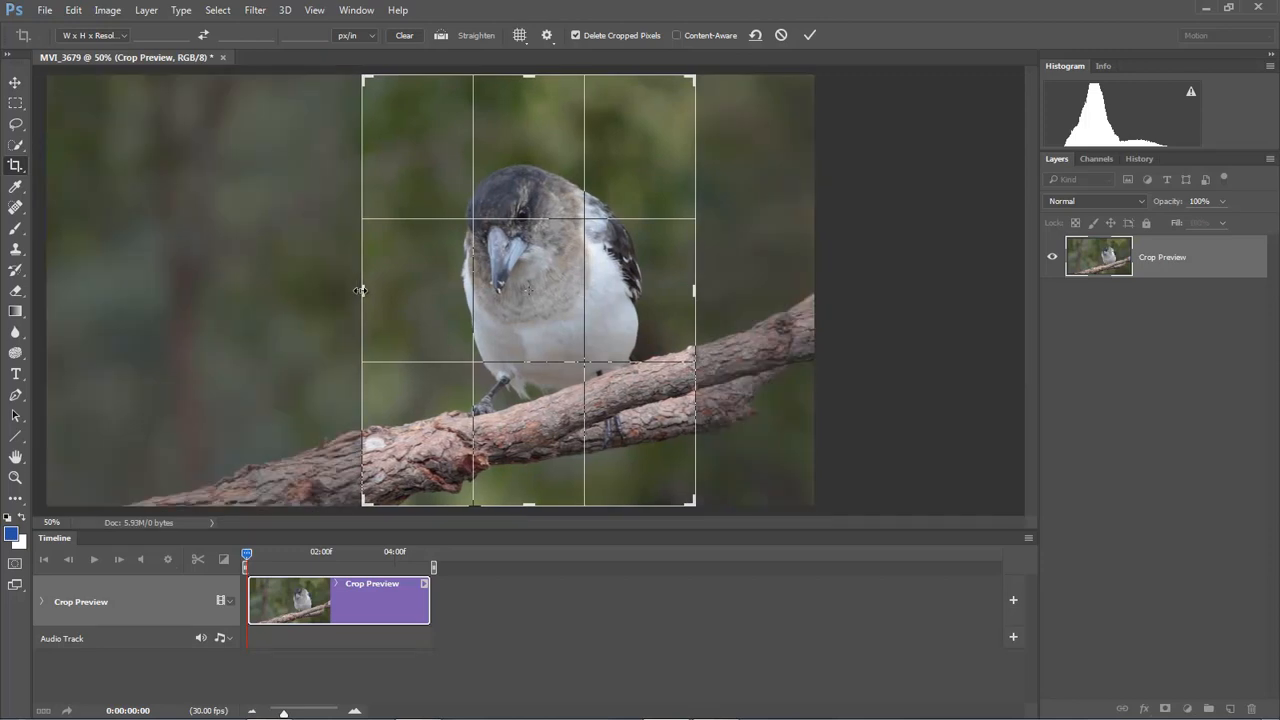
left_click_drag(361, 291, 360, 291)
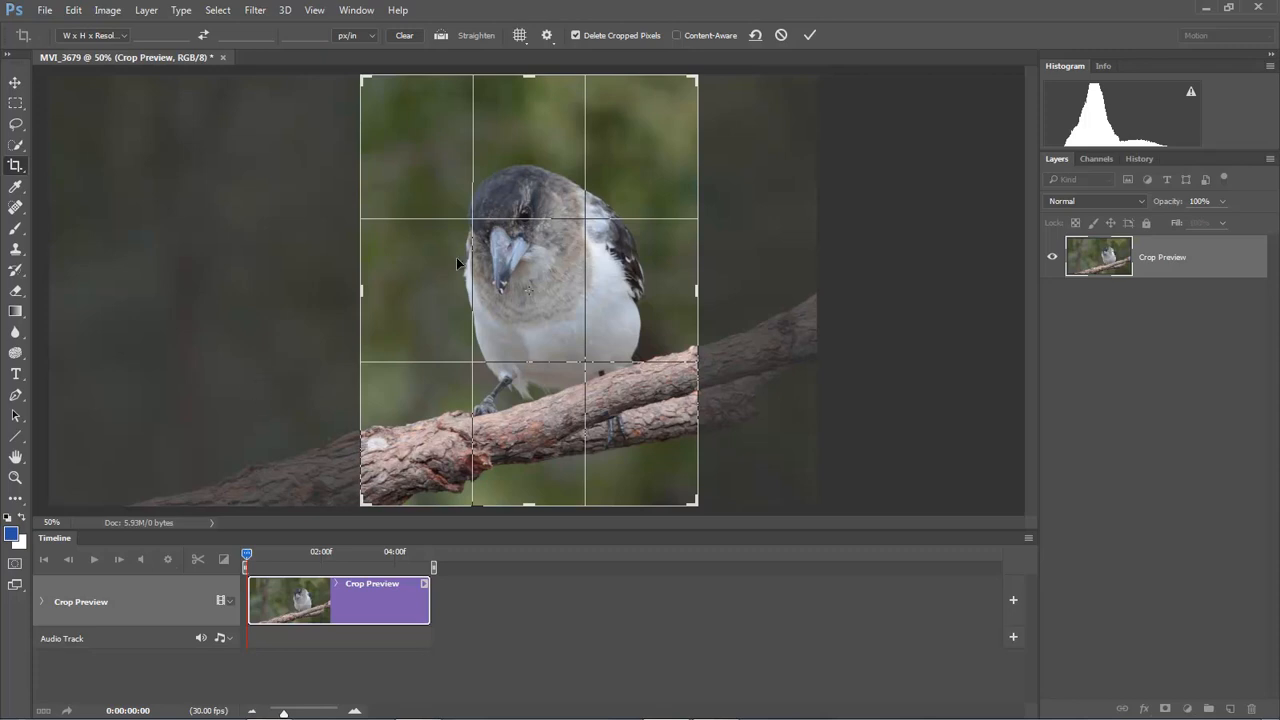
left_click(810, 36)
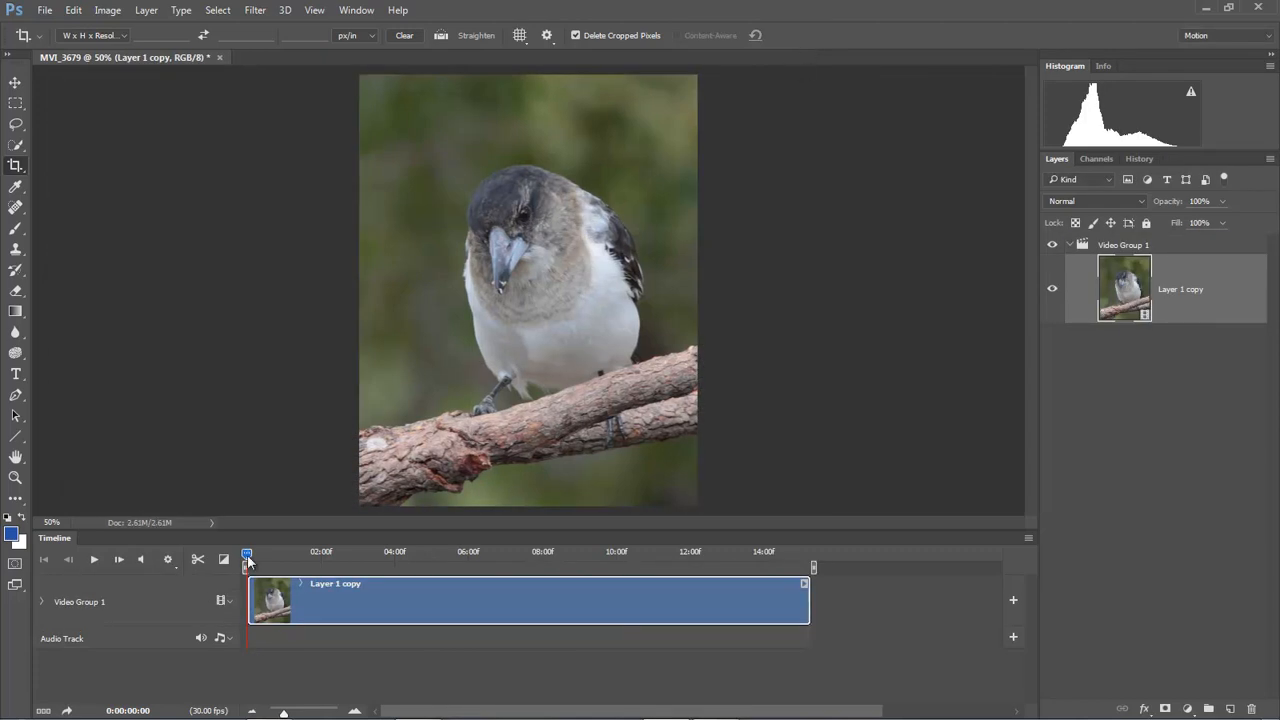
Step: Play the cropped clip in the Timeline, then display the History panel
left_click(93, 564)
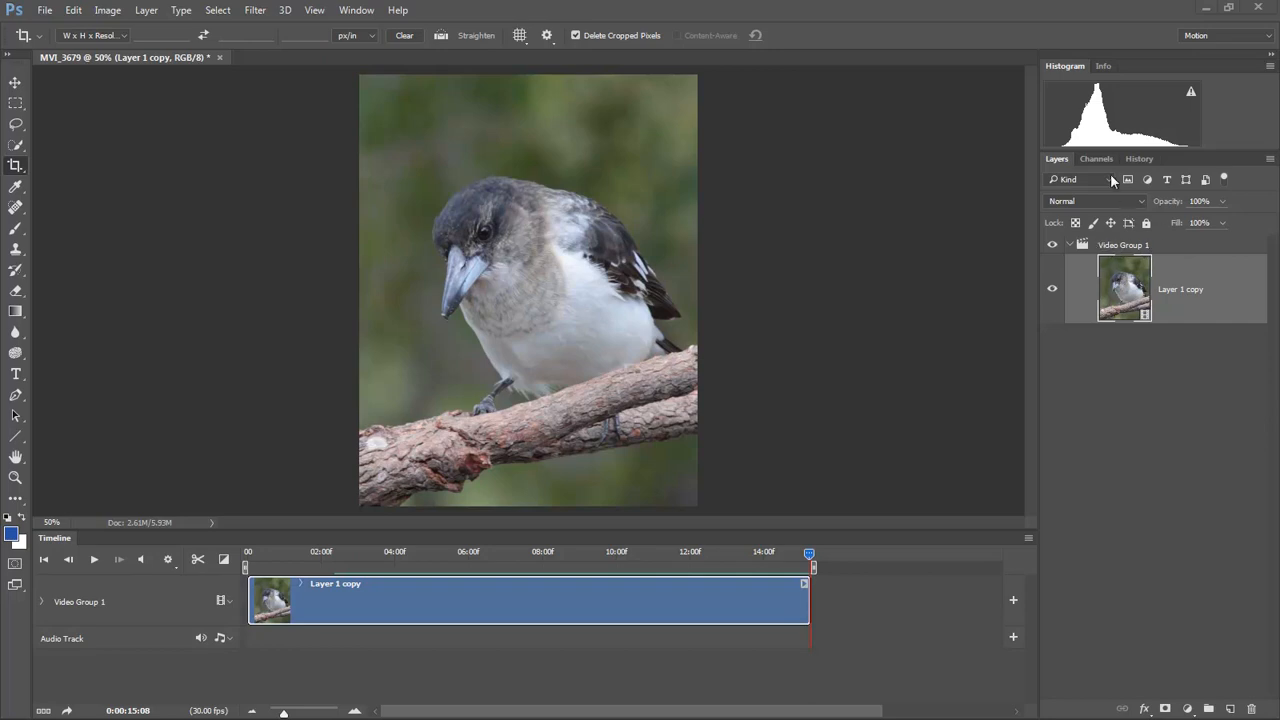
left_click(1141, 157)
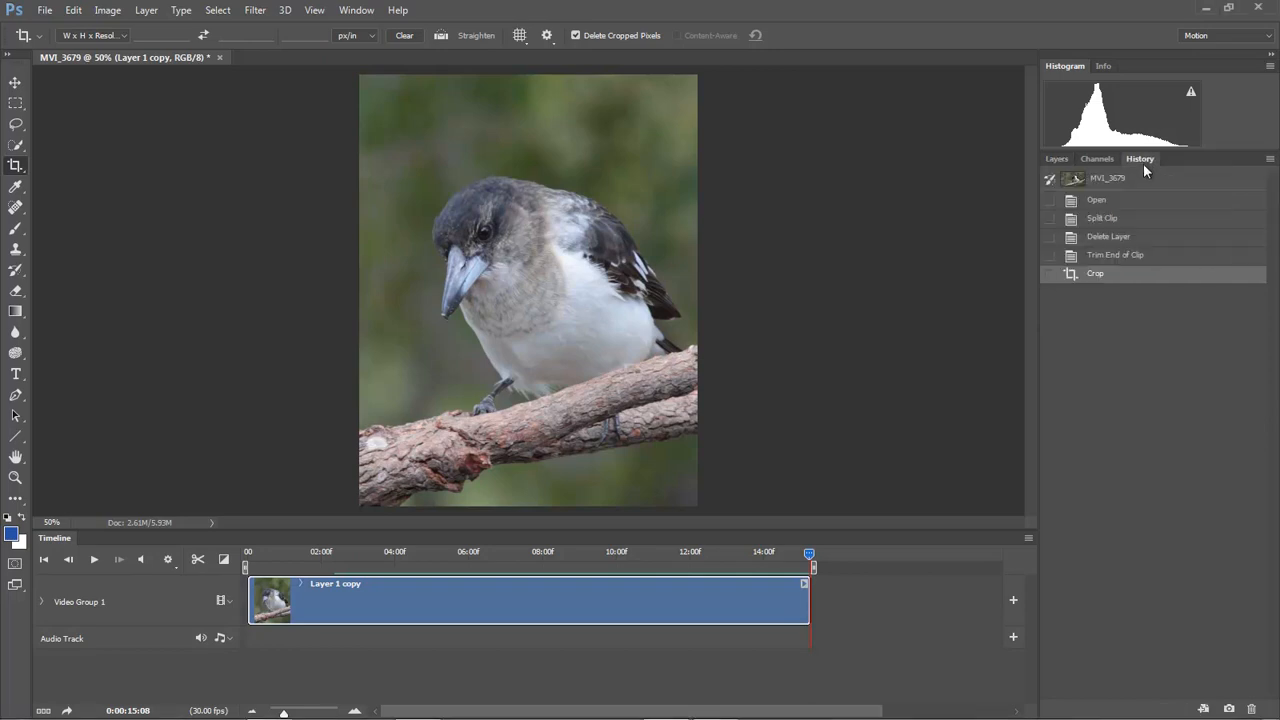
Step: Revert to the Trim End of Clip state and recrop to a slightly wider 936 px portrait frame
left_click(1112, 258)
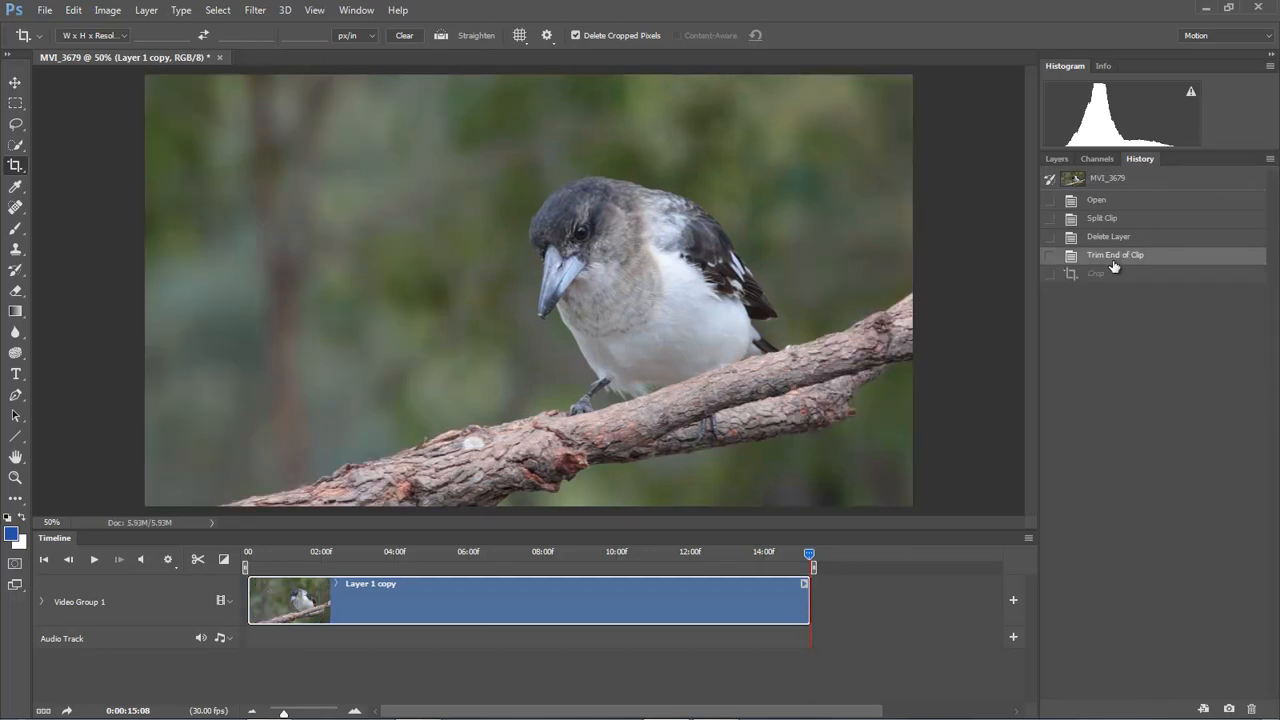
left_click(14, 168)
left_click(250, 266)
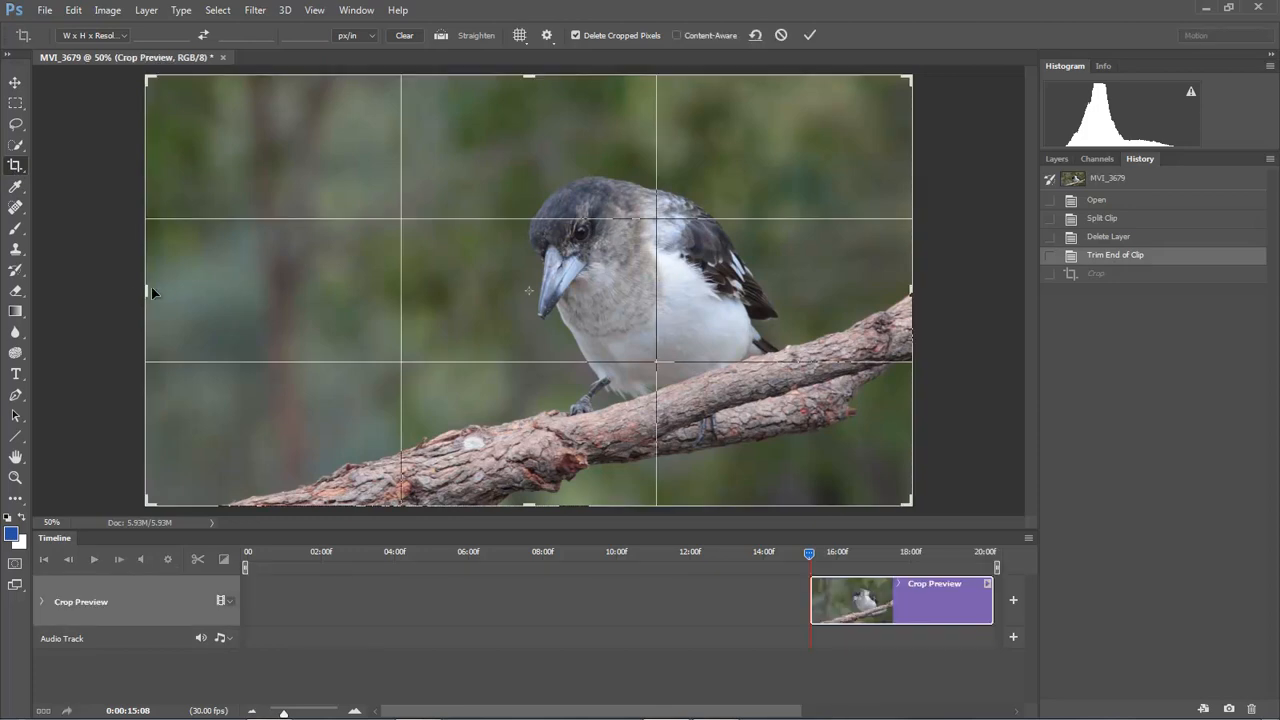
left_click_drag(143, 291, 275, 317)
left_click_drag(772, 295, 712, 298)
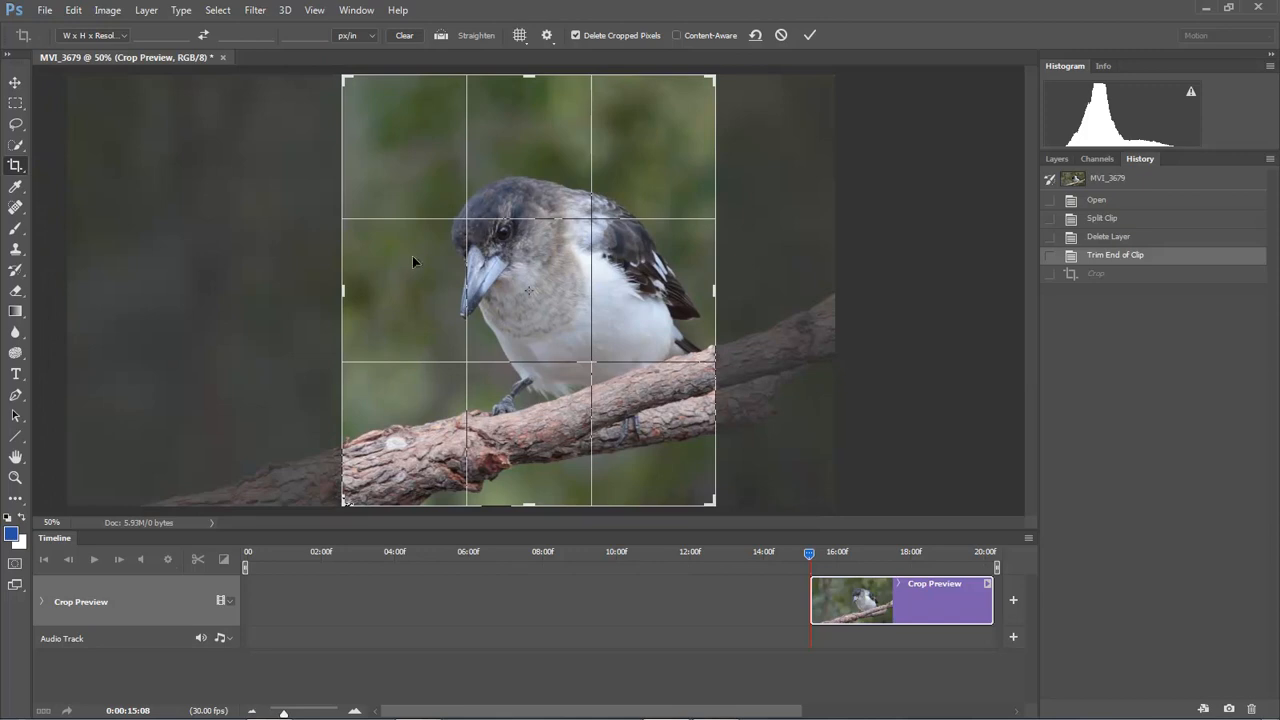
left_click(810, 37)
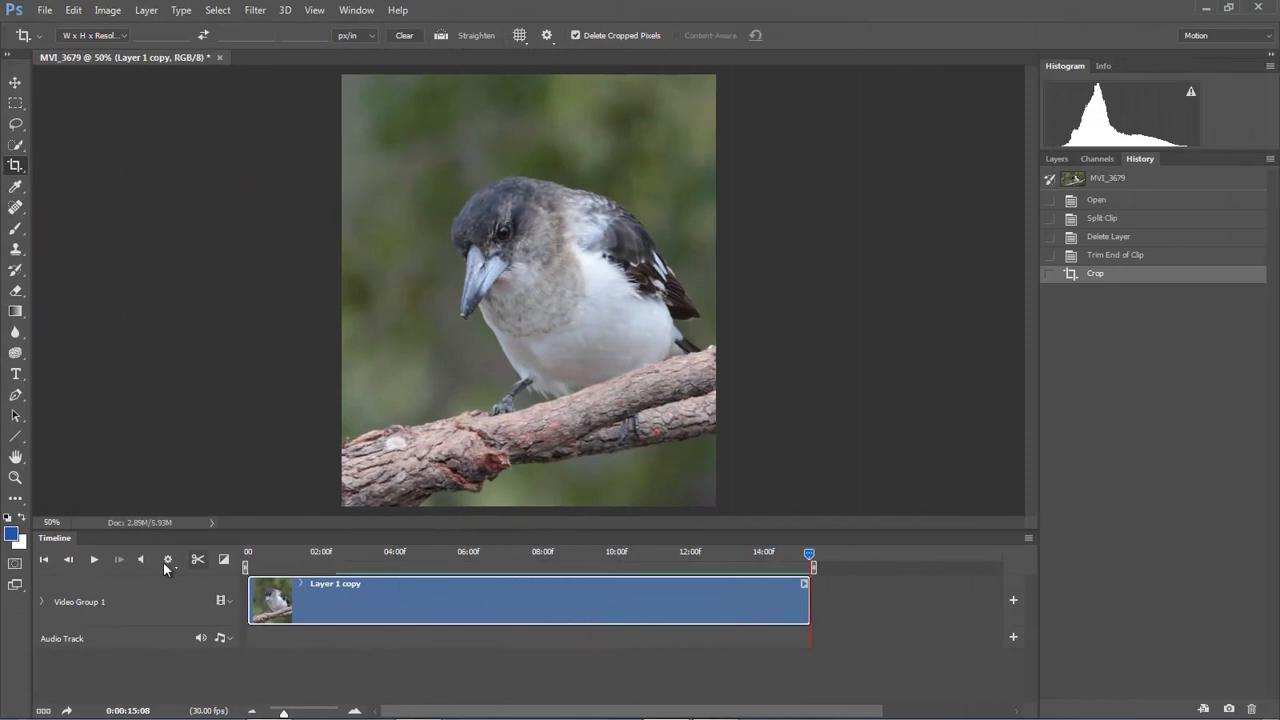
Step: Rewind the clip to its first frame and bring up the Image menu
left_click(44, 563)
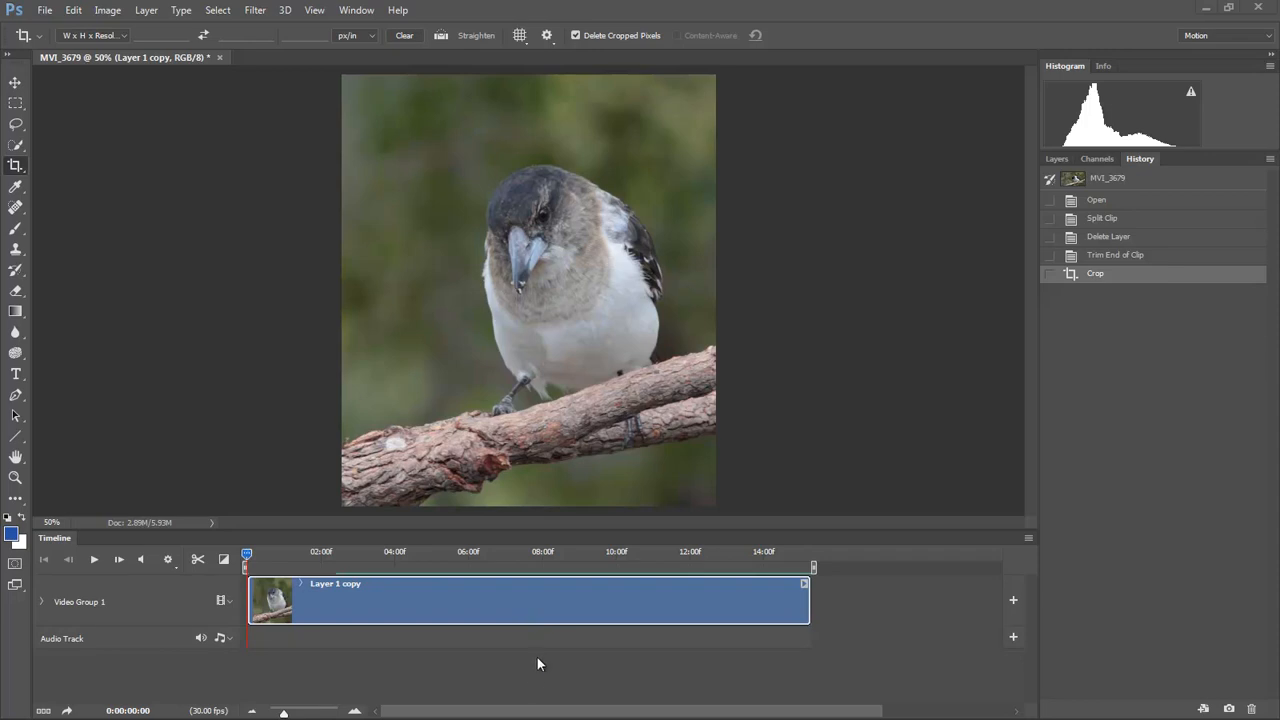
left_click(107, 10)
Step: Resize the clip in pixels with linked proportions to height 950 (823 × 950), converting it to a smart object
left_click(115, 127)
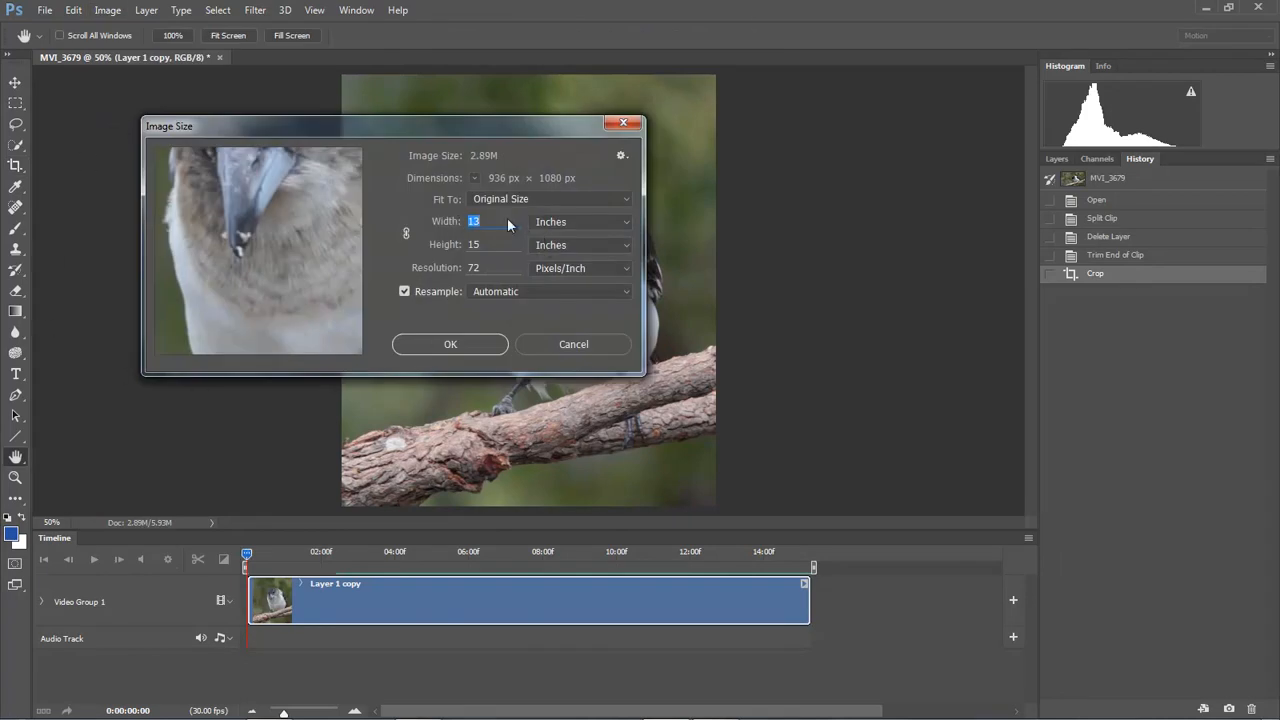
left_click(620, 221)
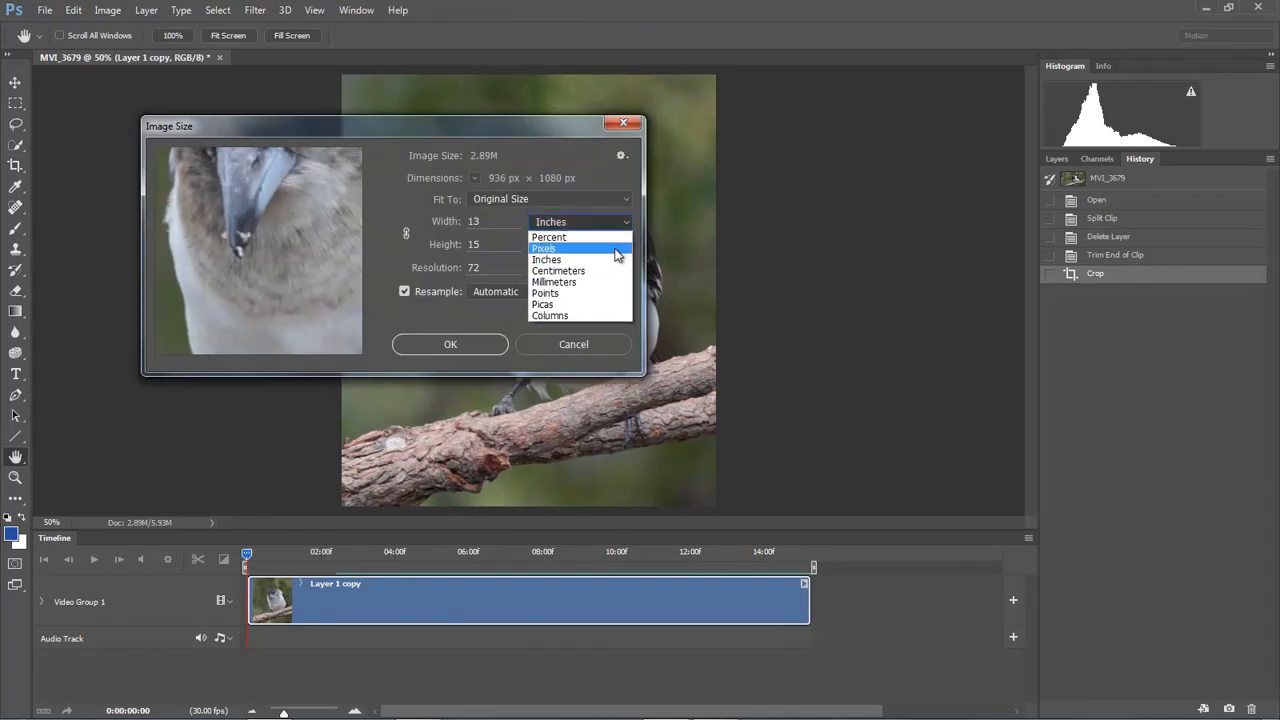
left_click(605, 252)
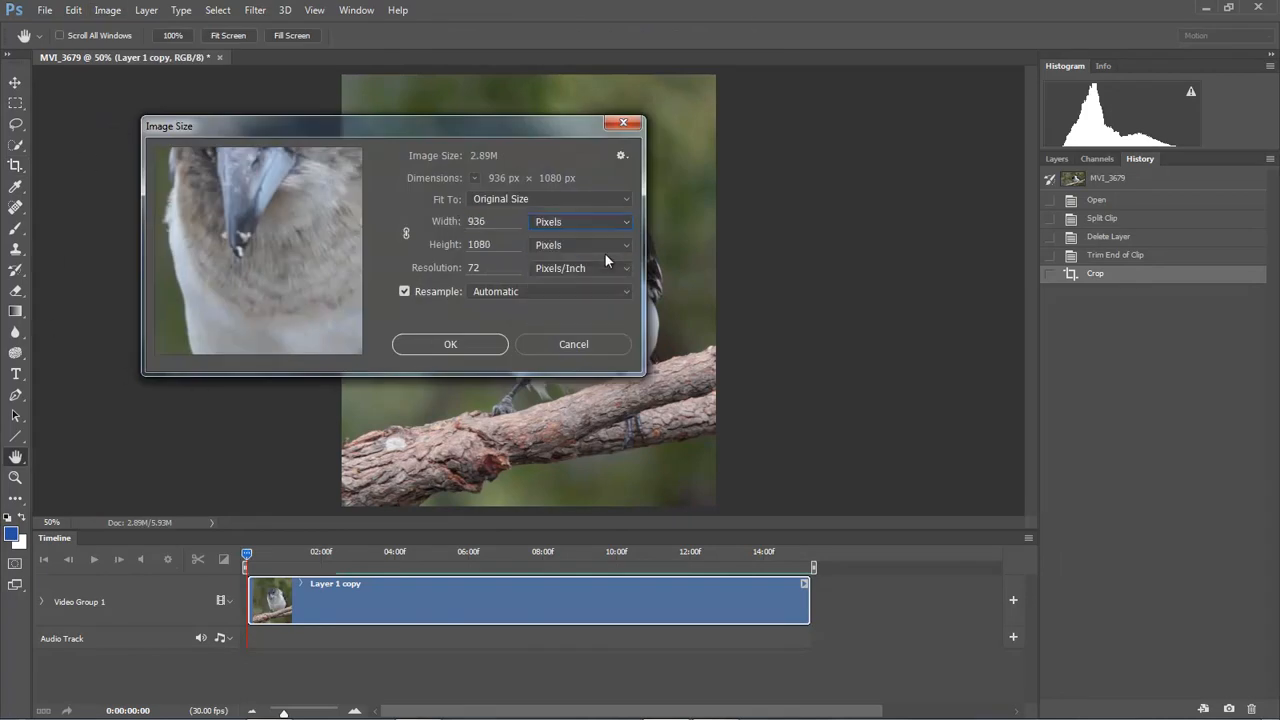
left_click(406, 233)
left_click_drag(496, 245, 435, 252)
type("950")
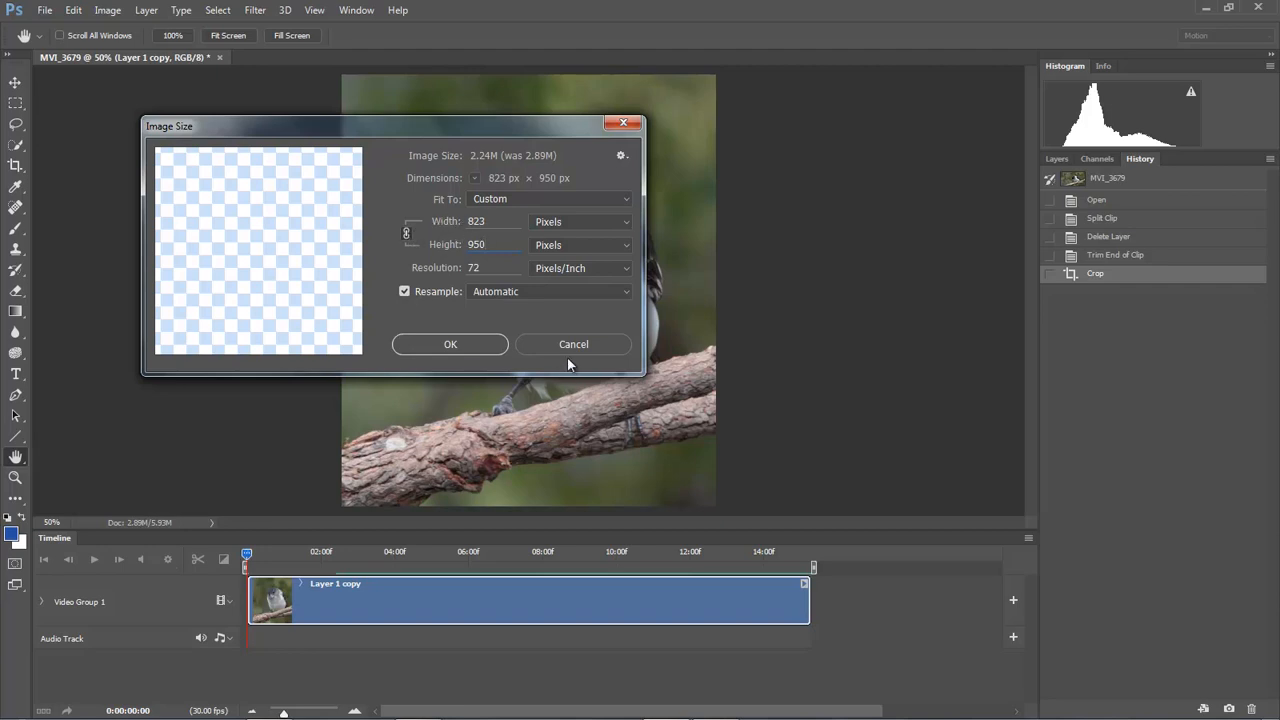
left_click(450, 344)
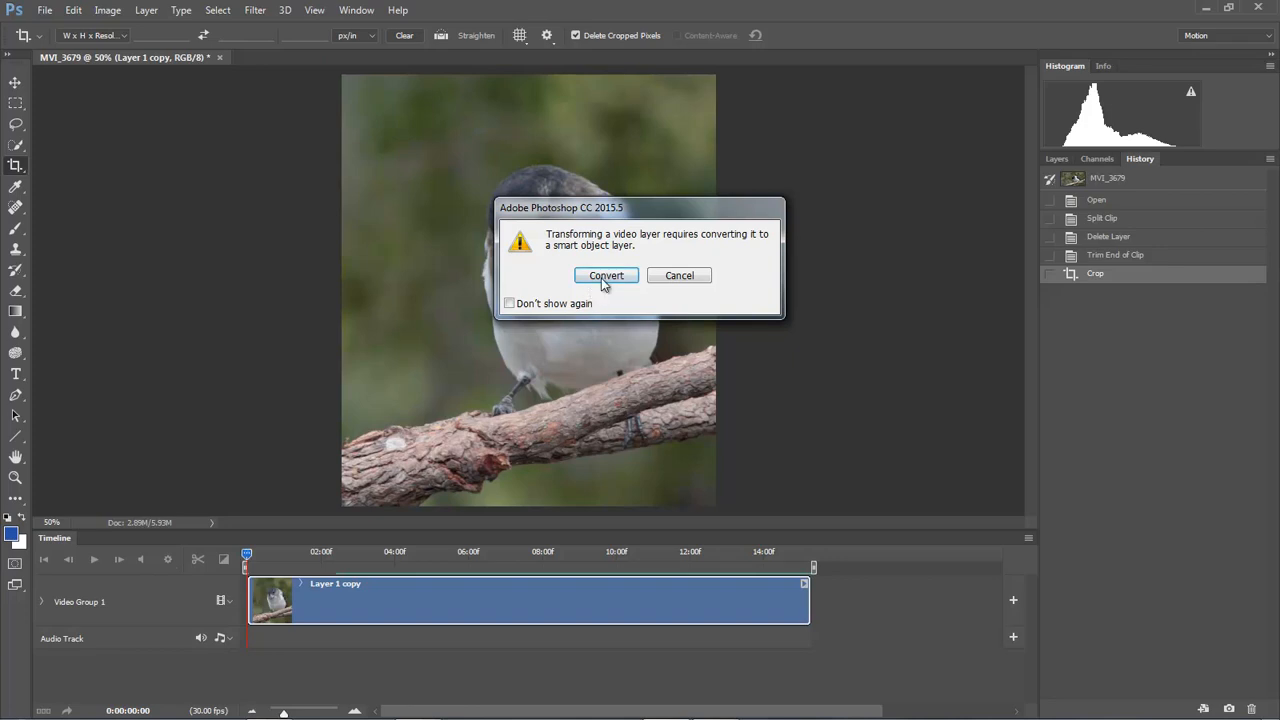
left_click(605, 276)
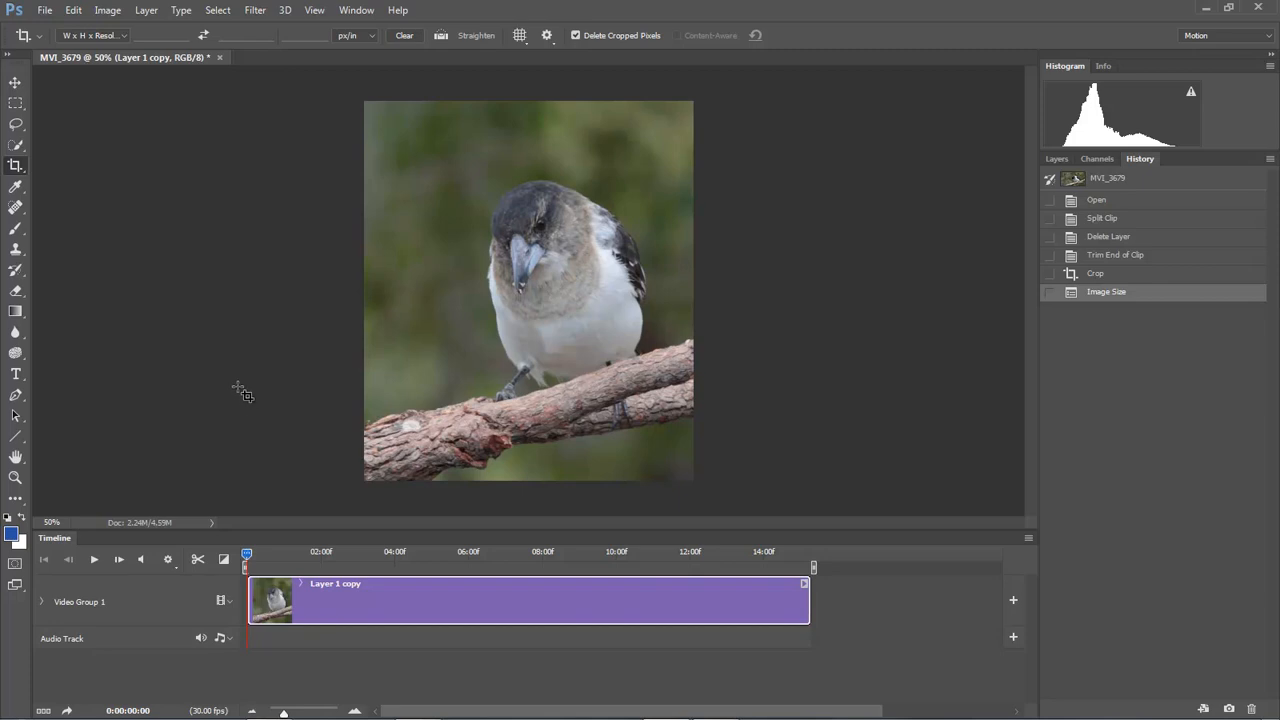
left_click(107, 11)
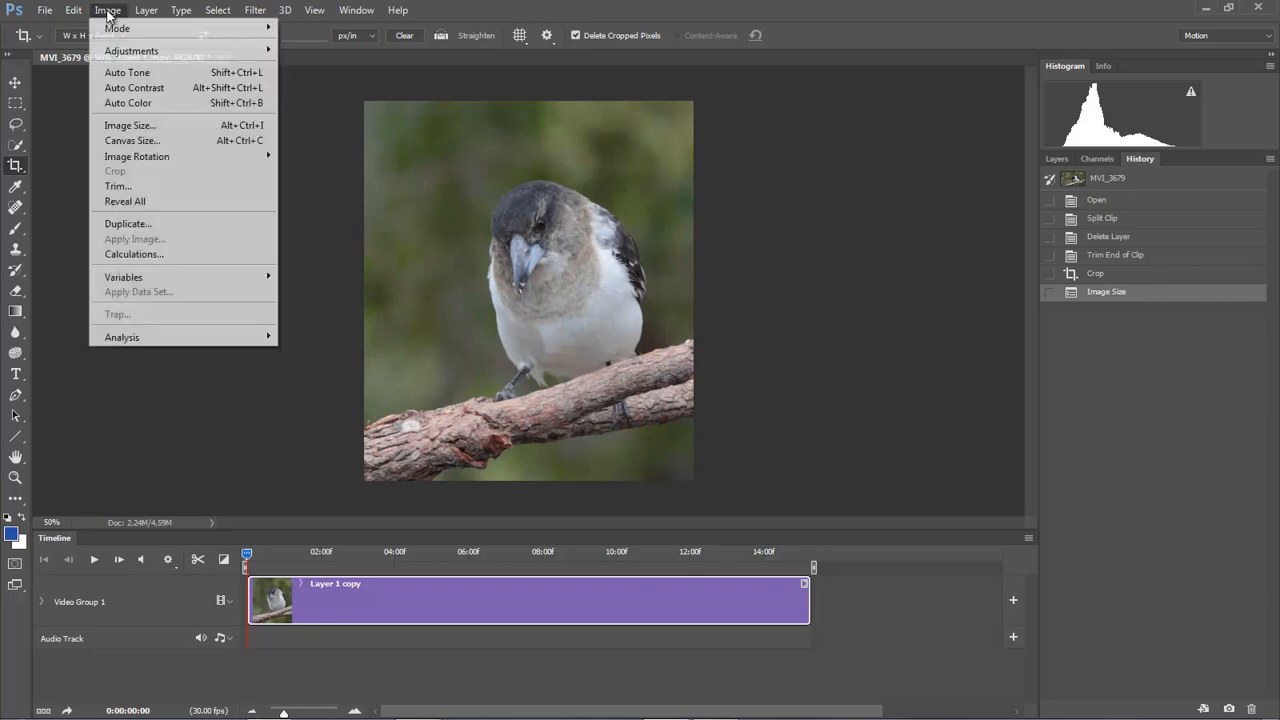
Step: Reopen Image Size to confirm the video is 823 × 950 px, then cancel without changes
left_click(128, 127)
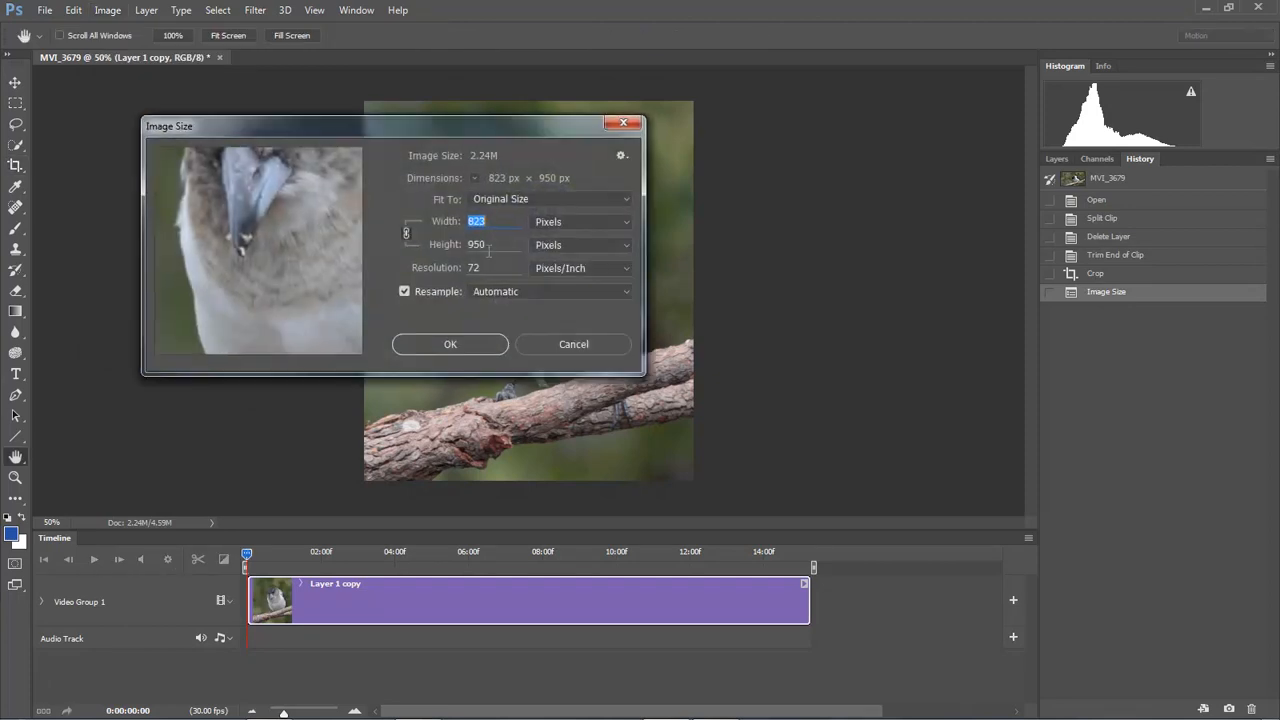
left_click(573, 344)
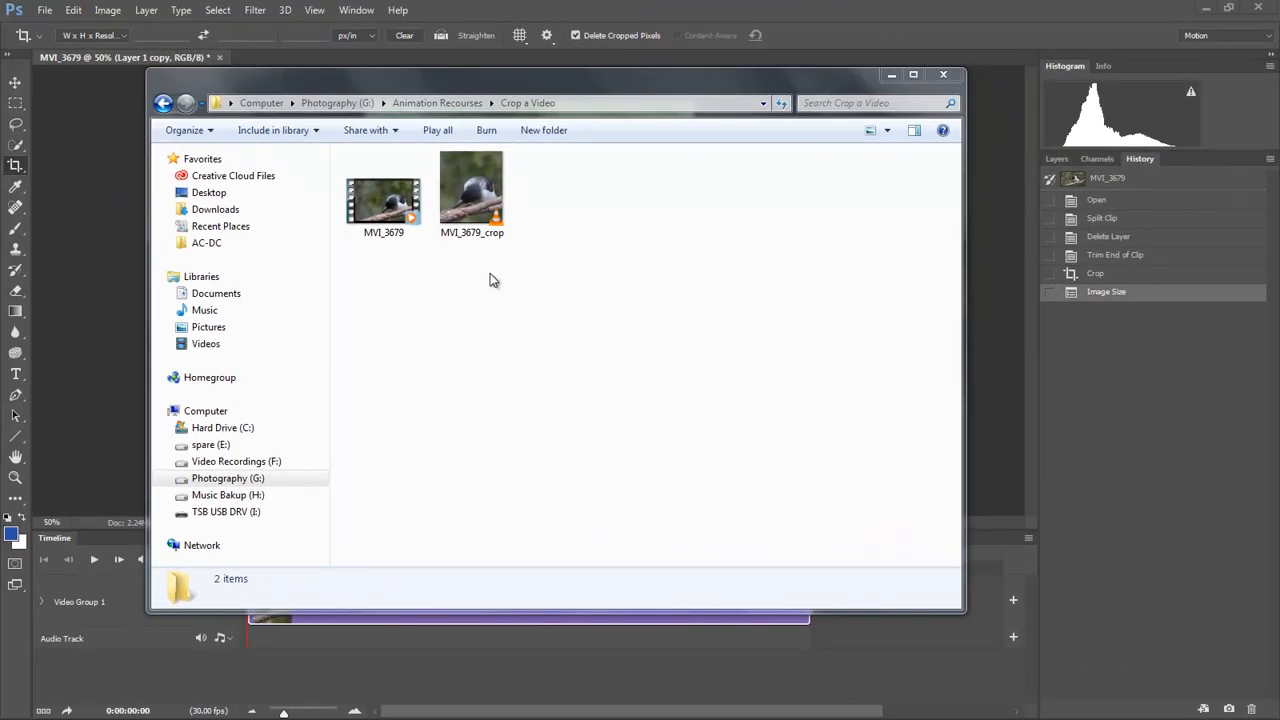
Step: Compare details of MVI_3679 (1920 × 1088, 172 MB) and MVI_3679_crop (822 × 950, 22.7 MB)
left_click(381, 216)
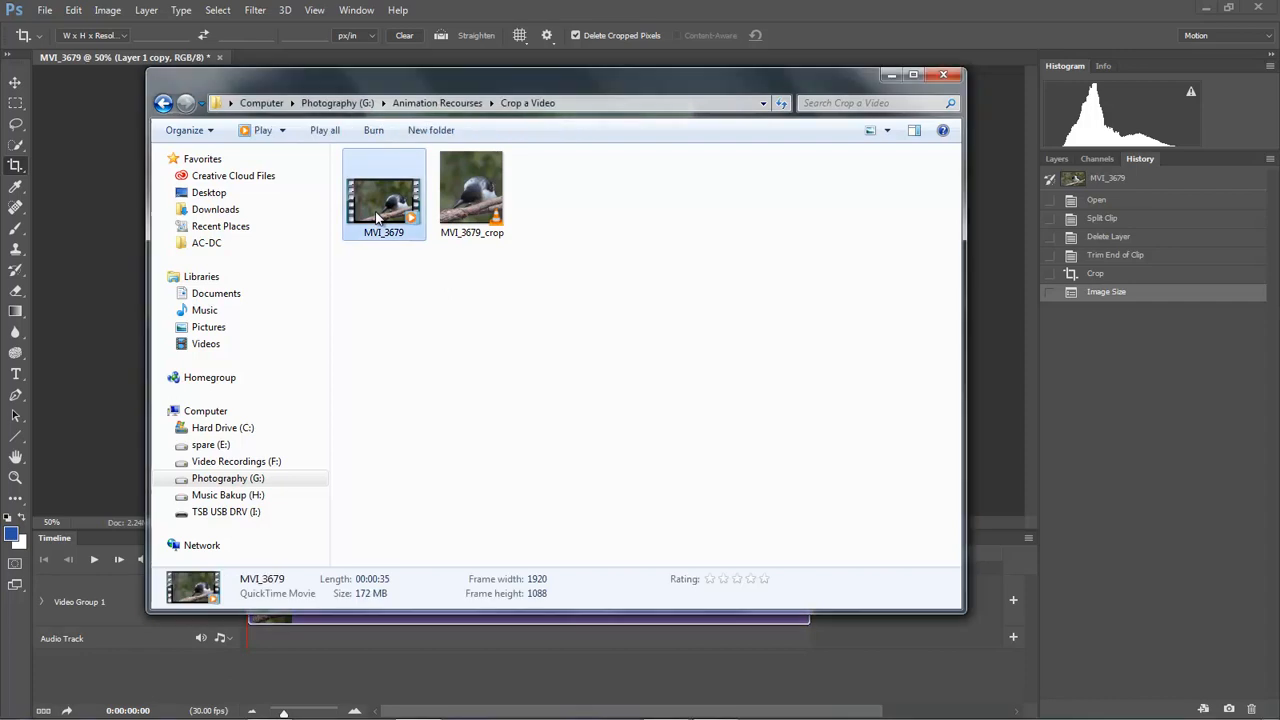
left_click(474, 210)
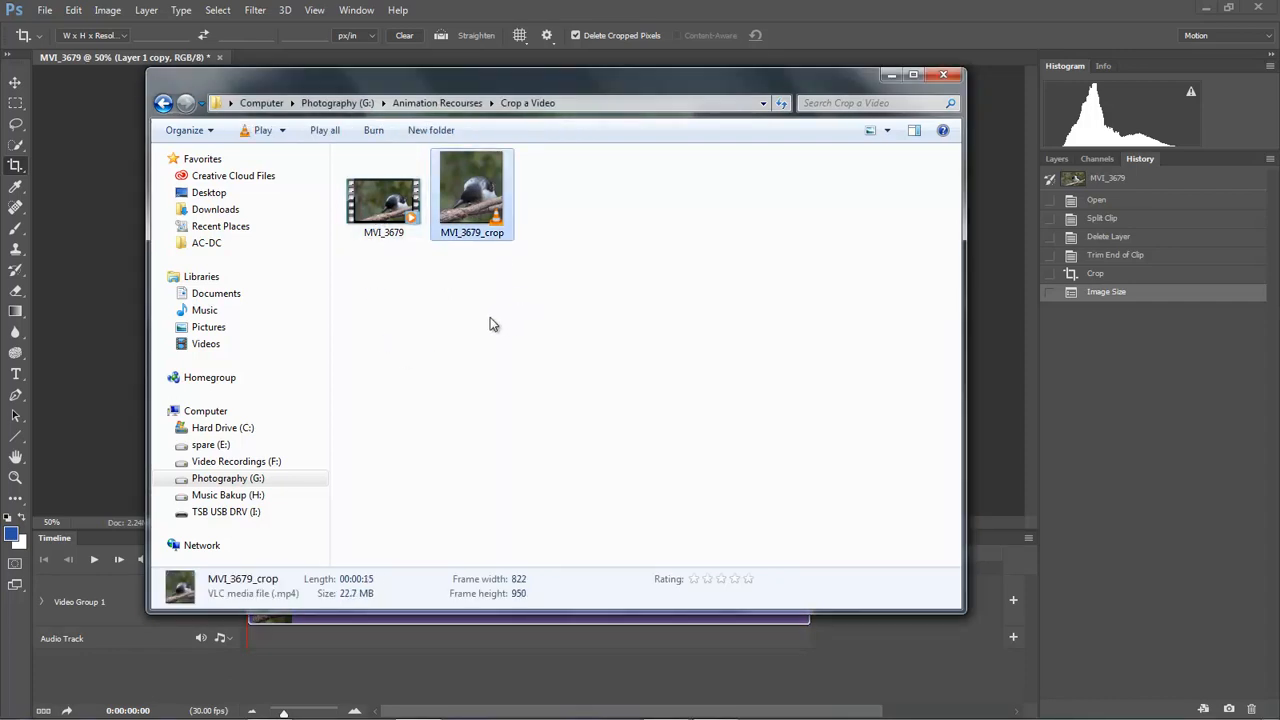
left_click(379, 207)
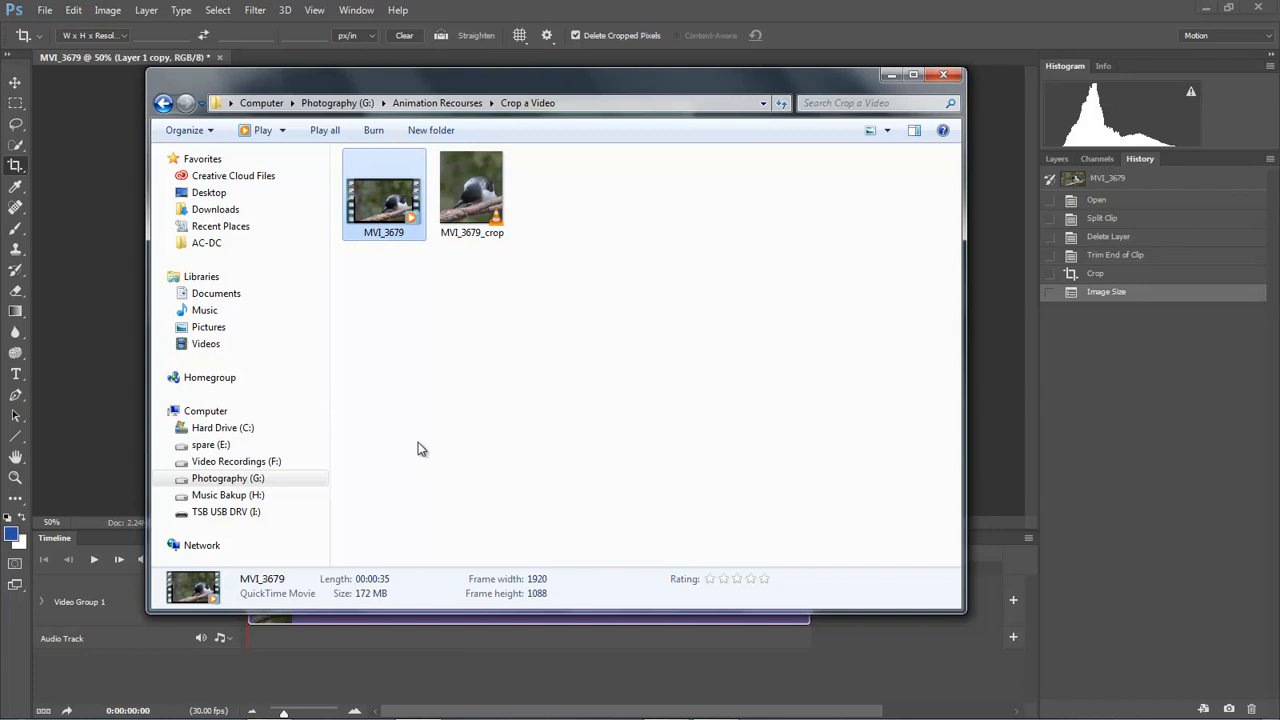
left_click(469, 204)
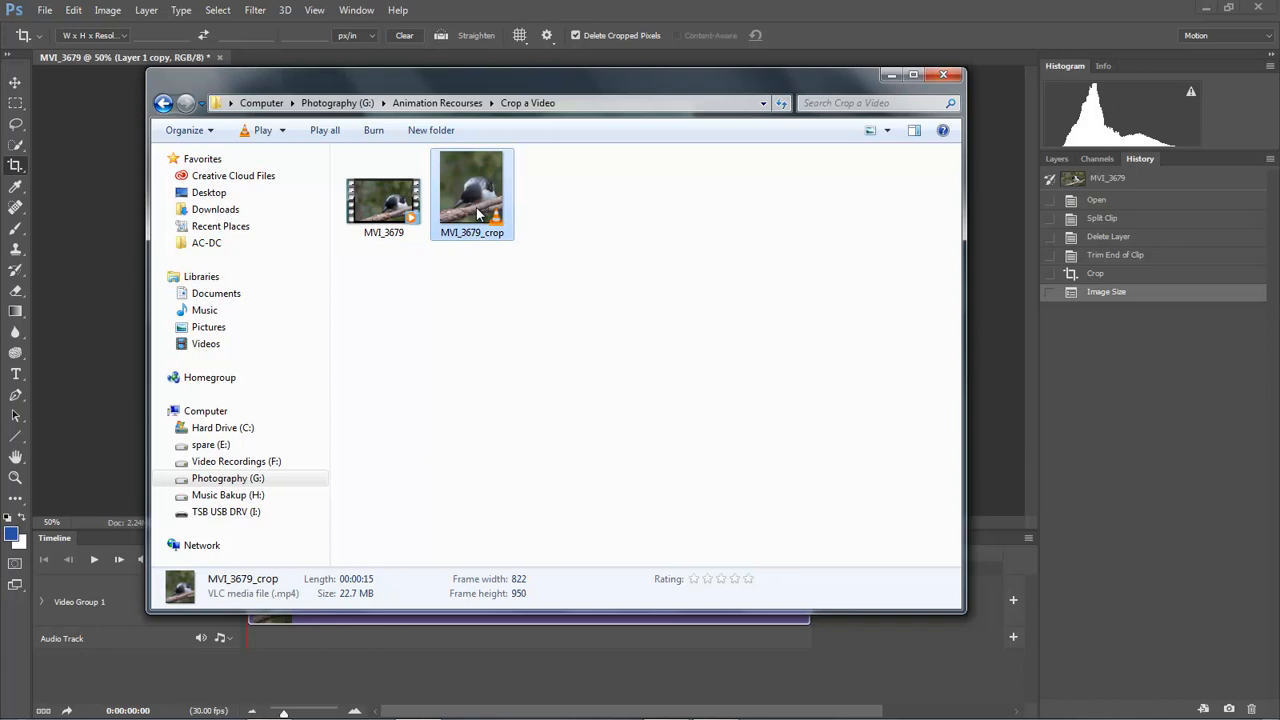